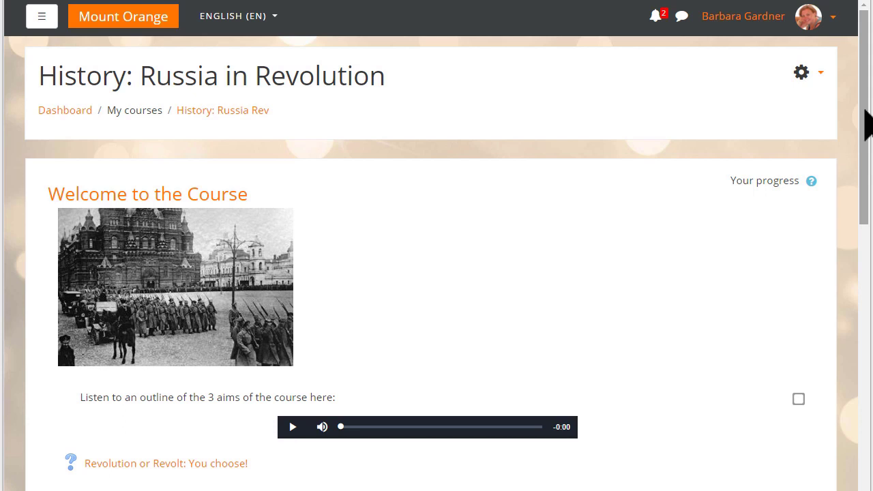
- Turn on editing for the History: Russia in Revolution course
left_click_drag(866, 127, 866, 143)
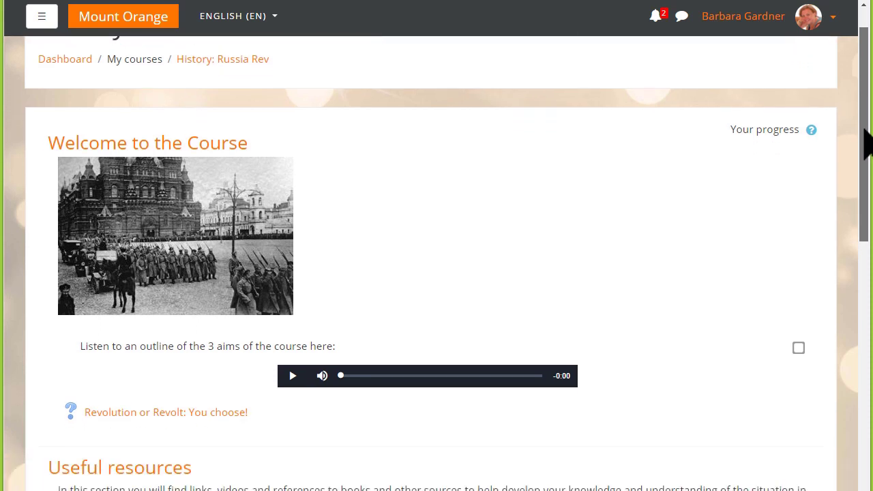
left_click_drag(866, 143, 866, 314)
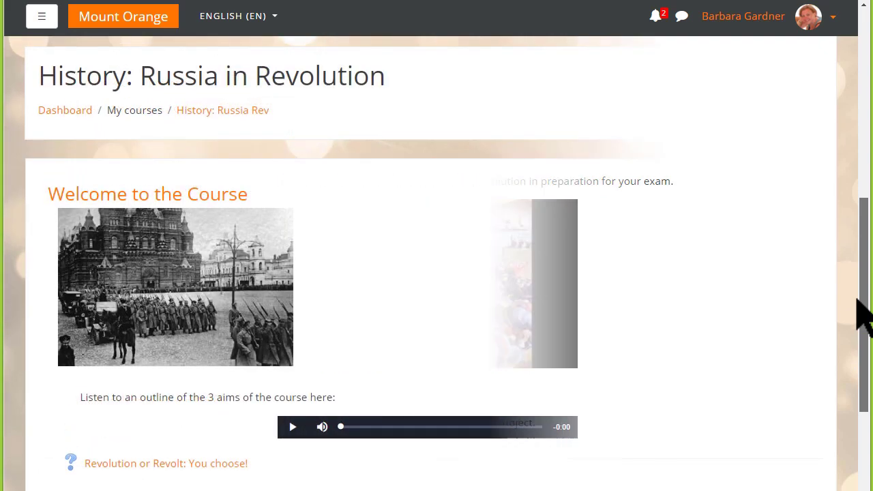
left_click(817, 87)
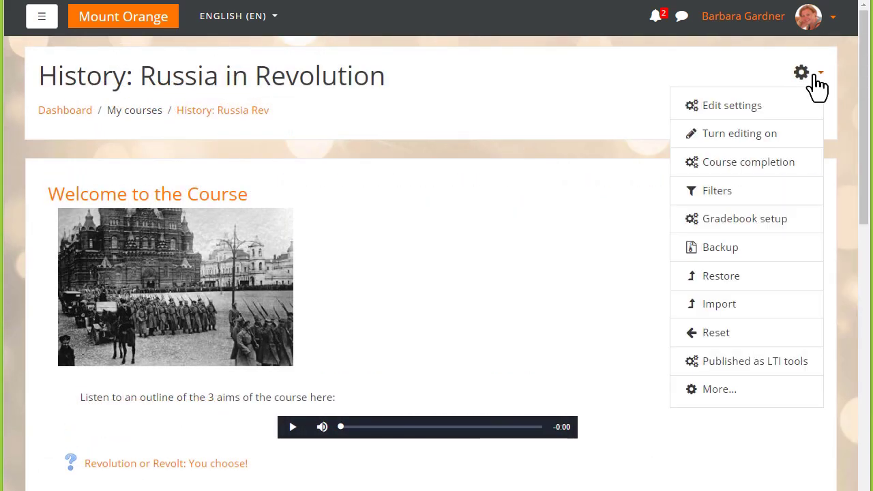
left_click(739, 134)
- Add the desktop file Revolution Revision.mp4 to the end of the Collaborative Work section as media on the course page
scroll(868, 448, "down", 15)
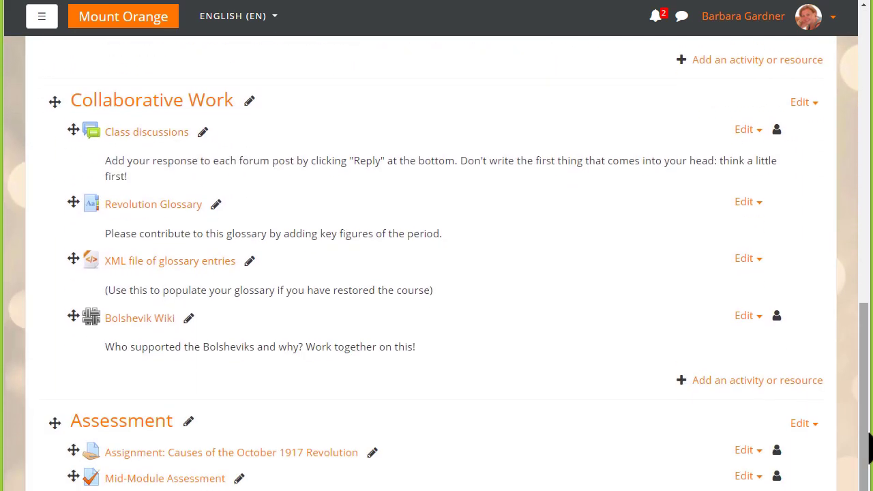
left_click_drag(869, 448, 782, 412)
left_click(806, 307)
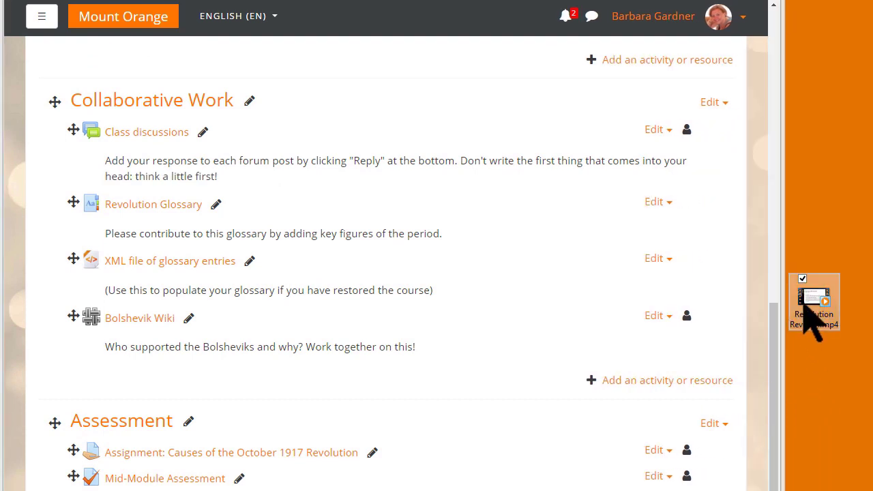
left_click_drag(805, 309, 245, 380)
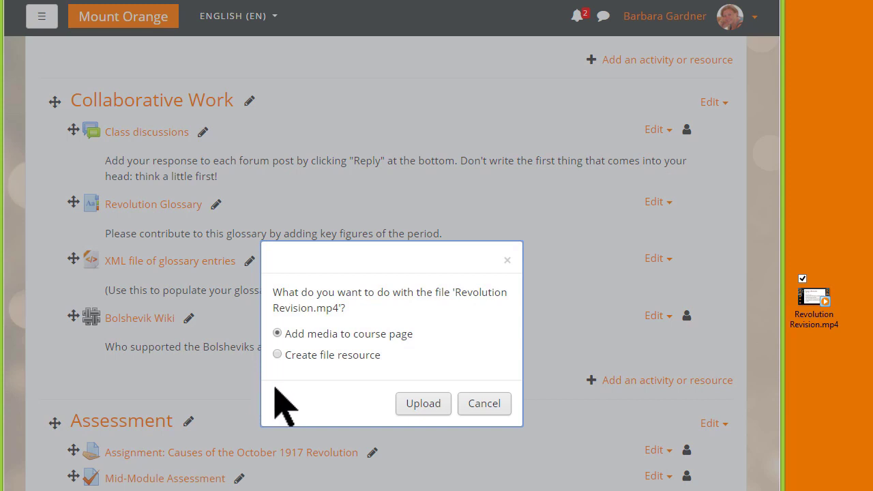
left_click(426, 406)
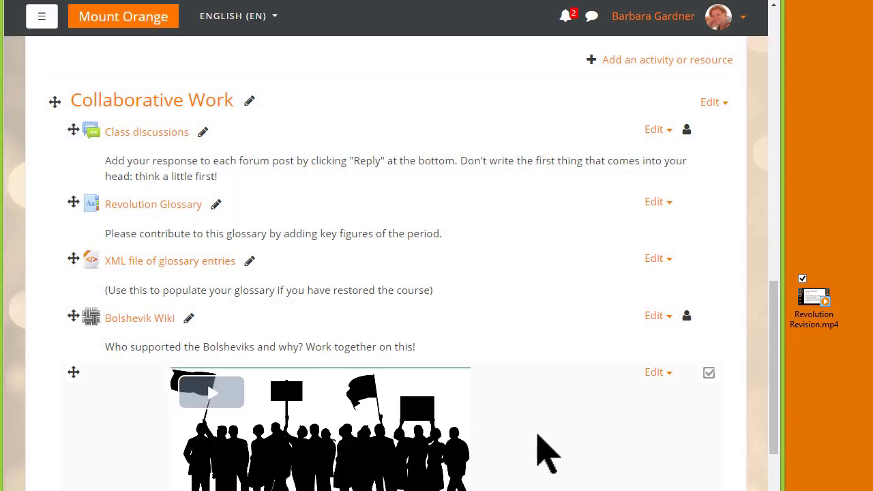
scroll(608, 458, "down", 2)
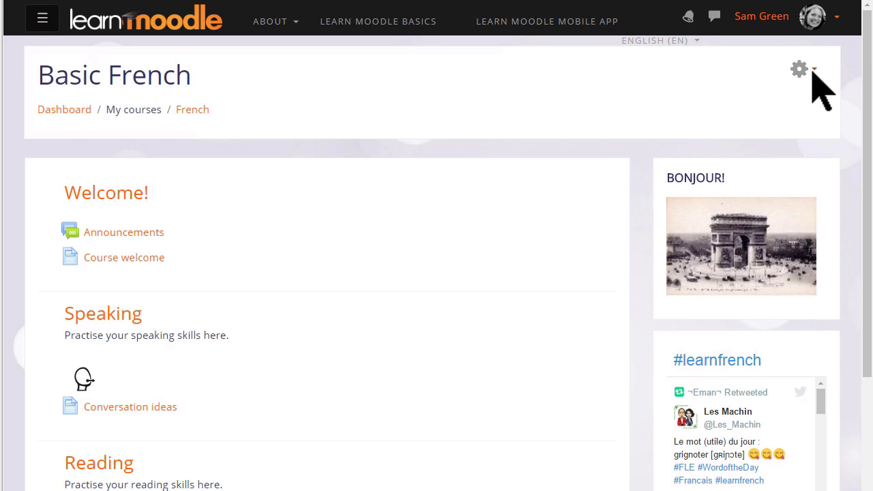
- Turn on editing in the Basic French course and start a new Label in the Welcome! section
left_click(812, 72)
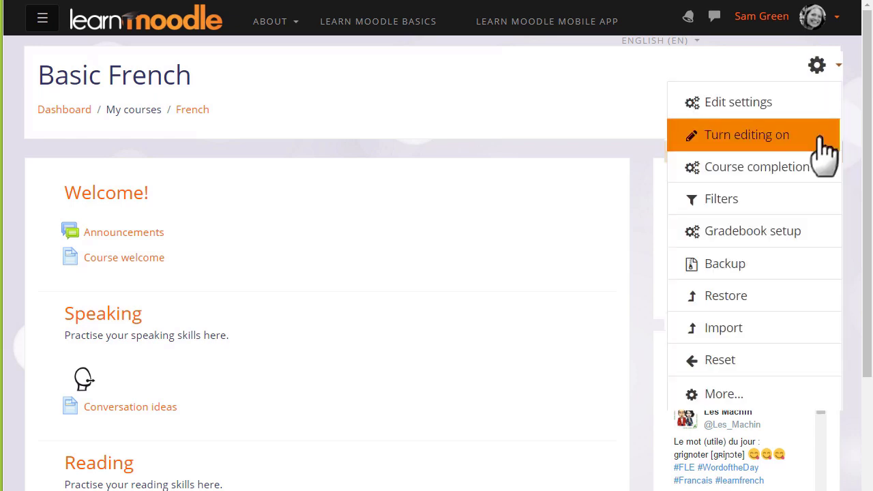
left_click(826, 136)
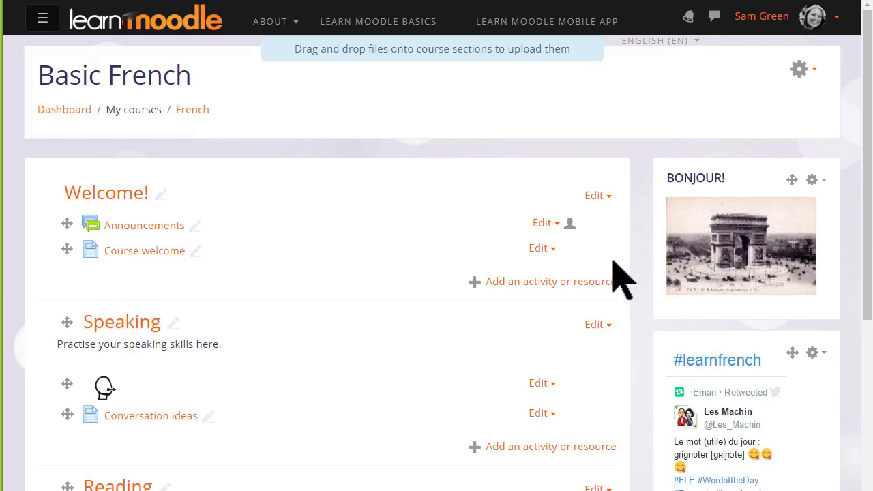
left_click(577, 286)
left_click_drag(400, 403, 395, 477)
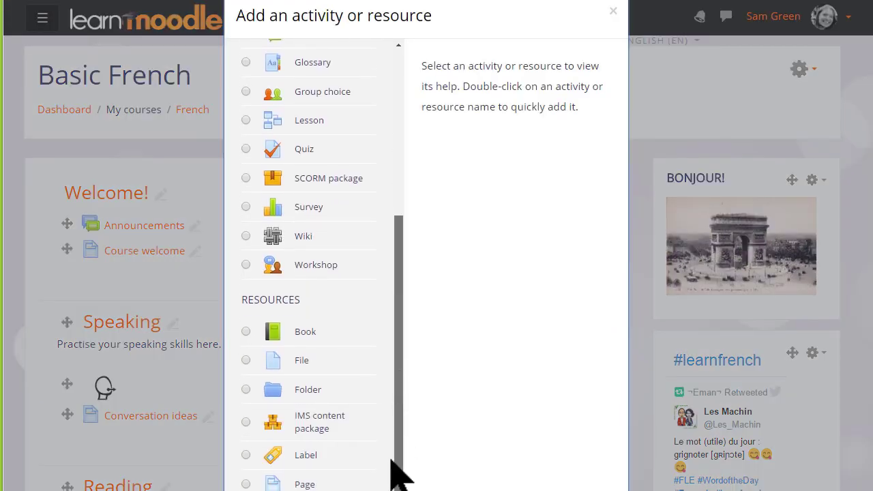
left_click(246, 456)
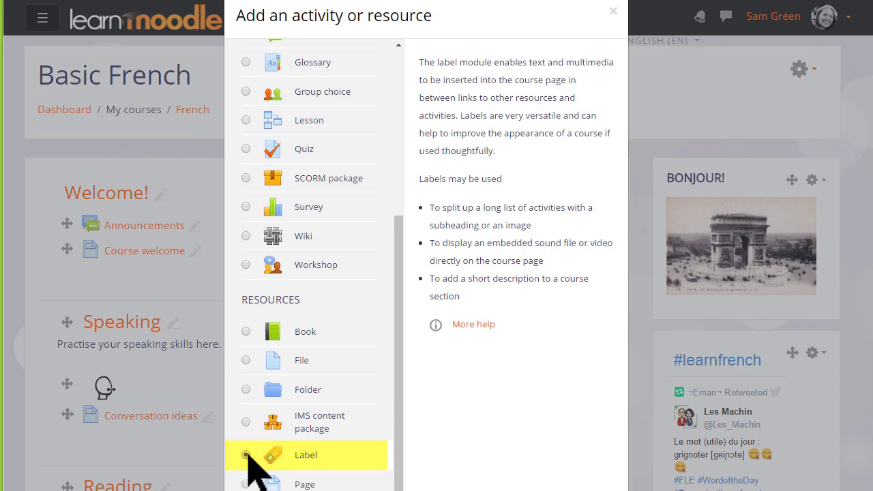
double_click(248, 457)
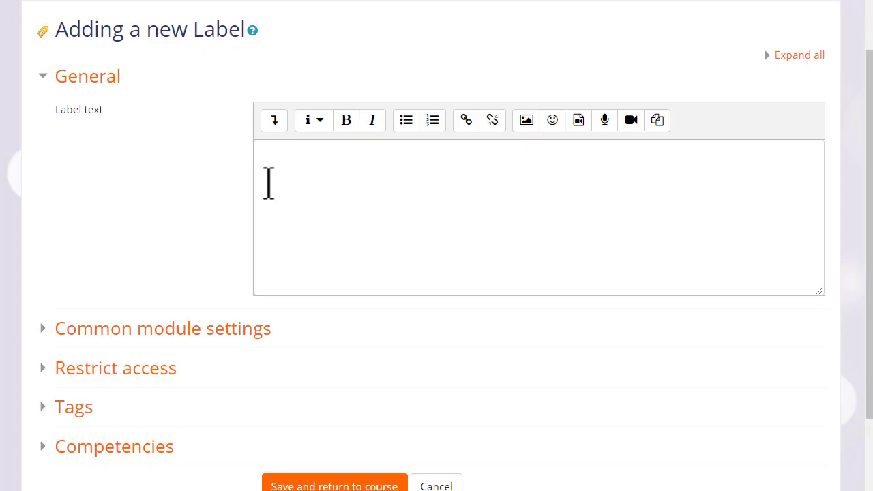
- Enter "Listen to the course objectives here:" as the label text
left_click(260, 188)
type("Lis")
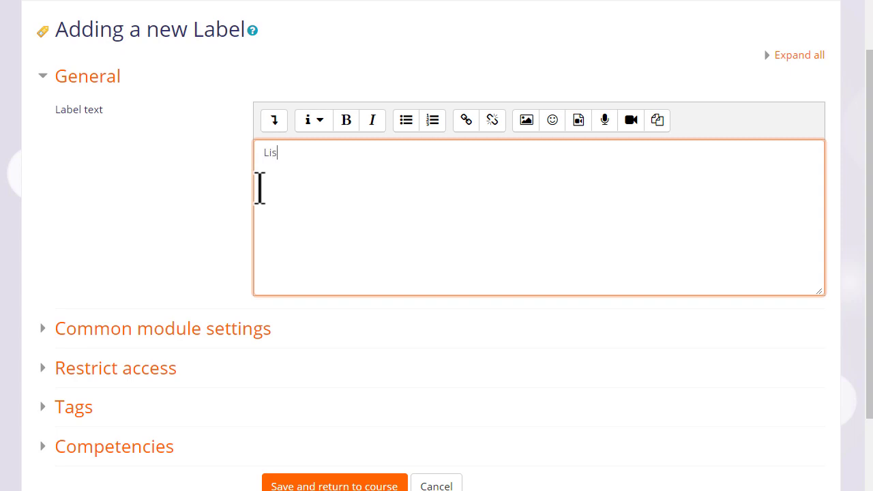
type("ten to the course objectives here")
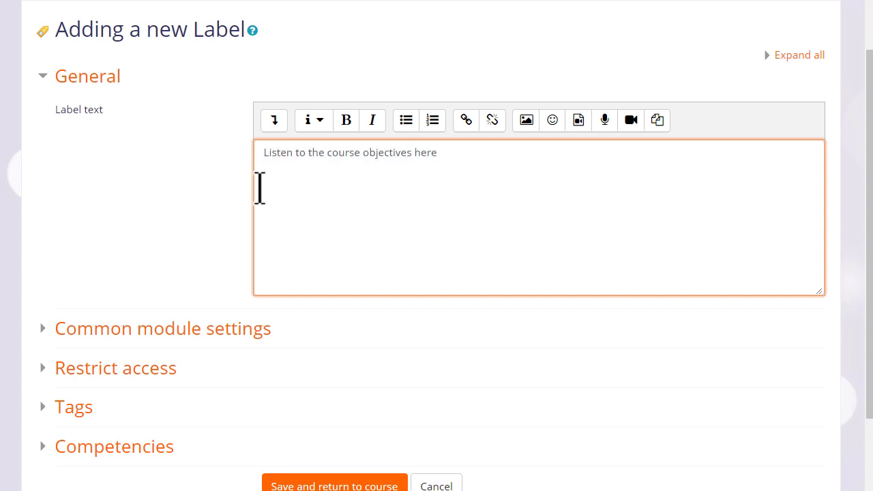
type(":")
- Insert an audio file from the repositories below the label text, and save the label to the course page
left_click(578, 123)
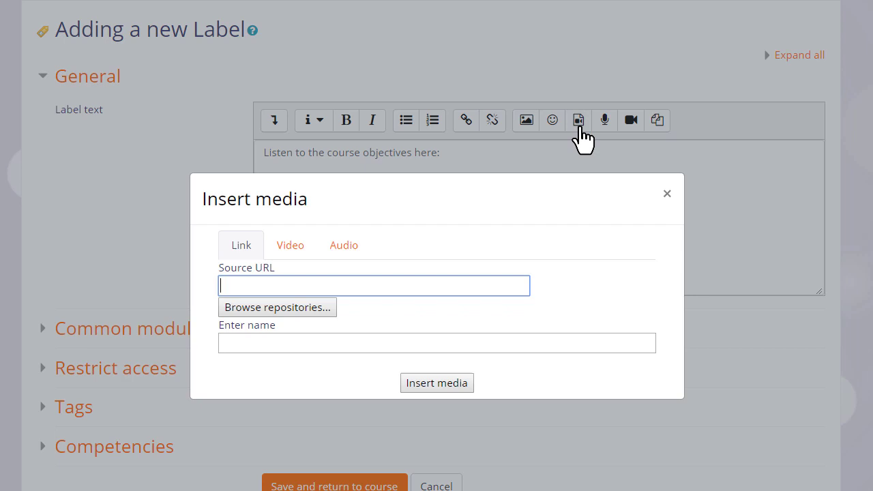
left_click(289, 259)
left_click(340, 259)
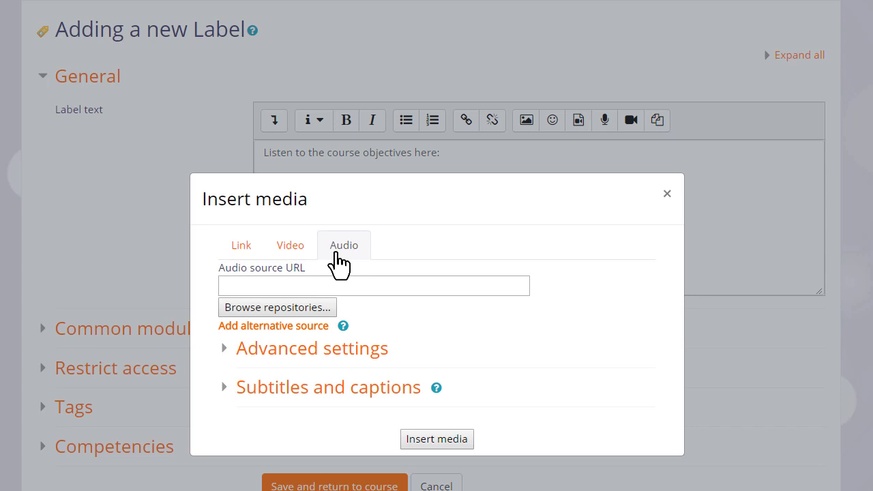
left_click(325, 308)
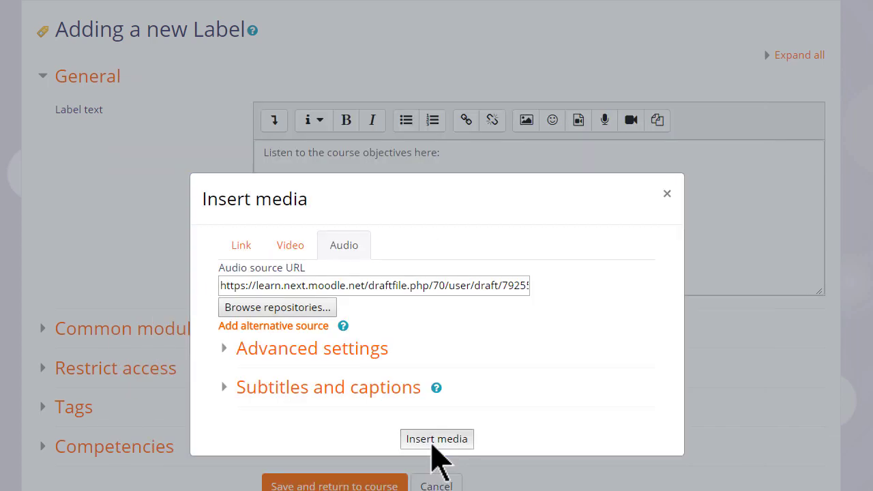
left_click(434, 444)
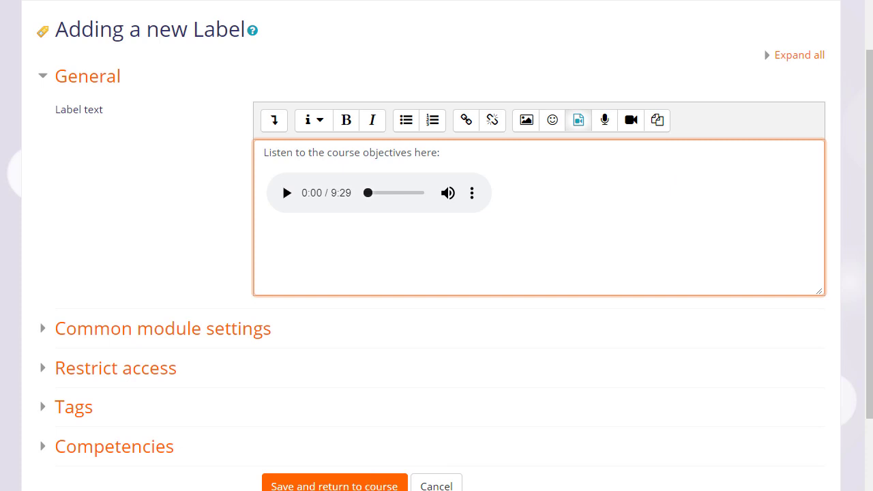
left_click(376, 481)
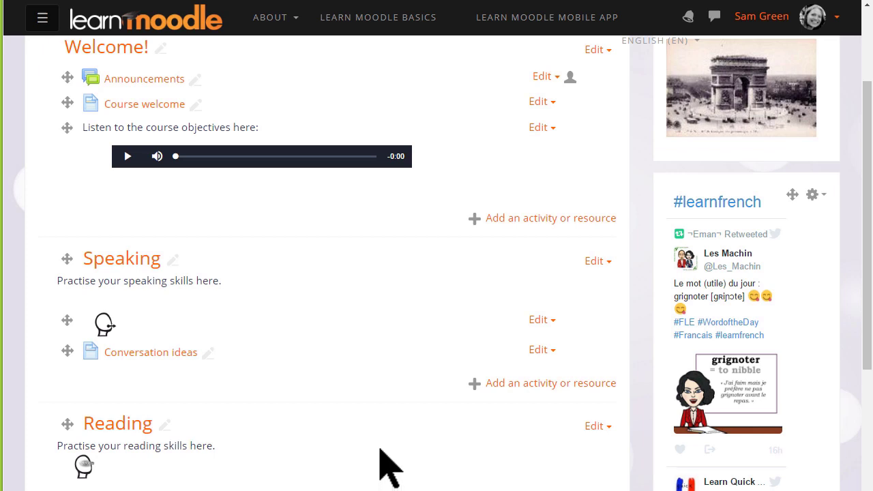
- Start a new Label in the Reading section of the course
scroll(380, 423, "down", 5)
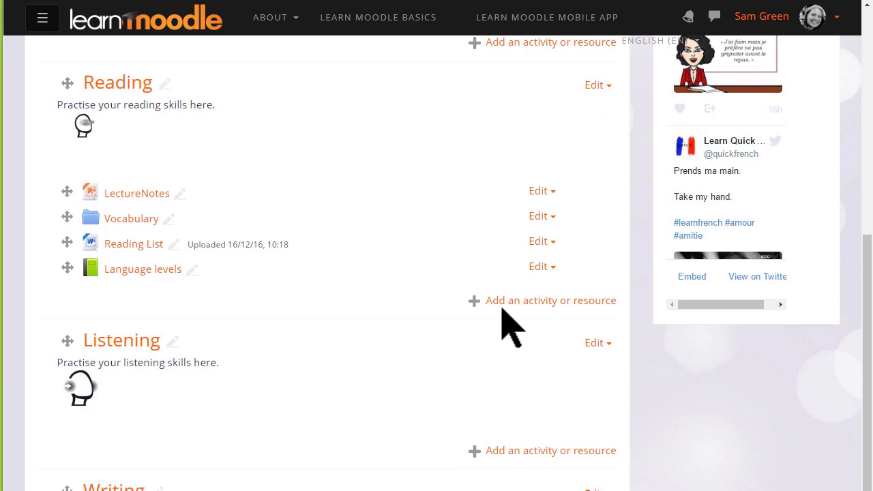
left_click(503, 301)
left_click_drag(415, 283, 403, 477)
left_click(259, 449)
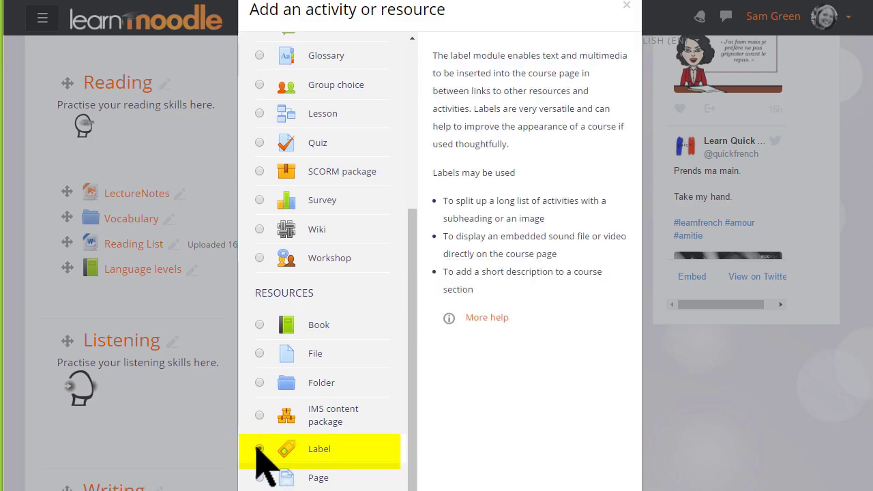
double_click(259, 449)
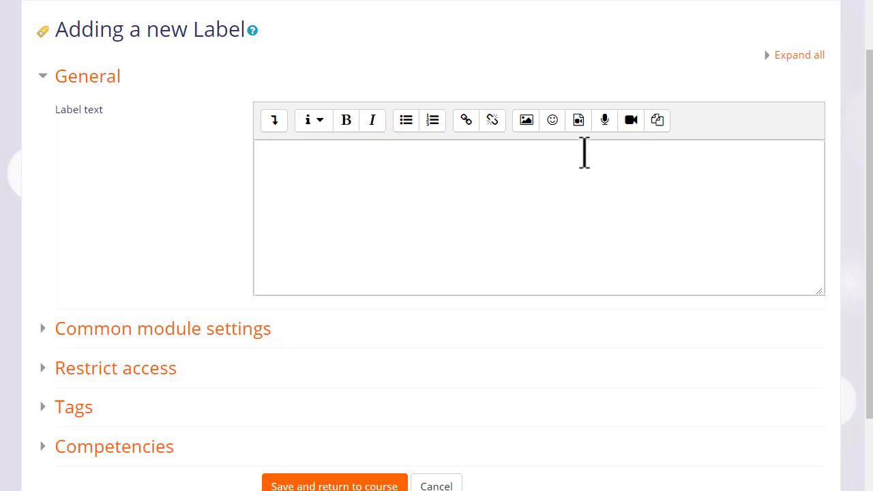
- Insert a video into the label text, choosing YouTube videos as the repository to browse
left_click(578, 121)
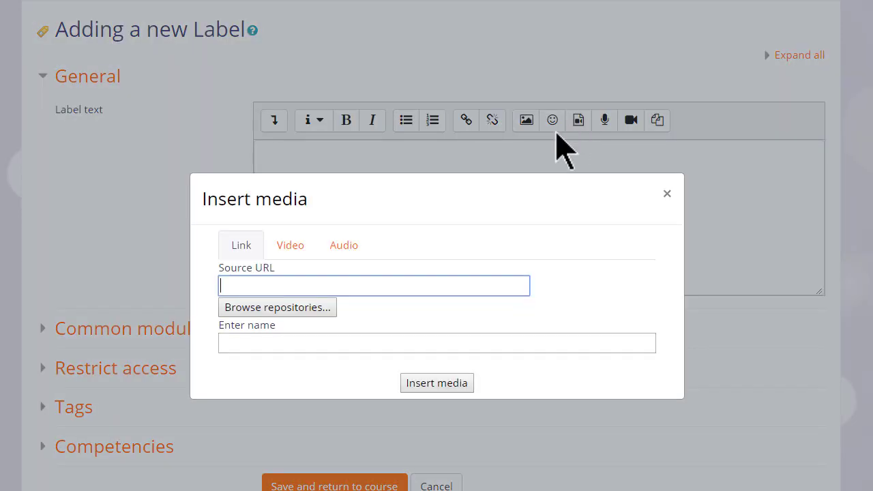
left_click(292, 248)
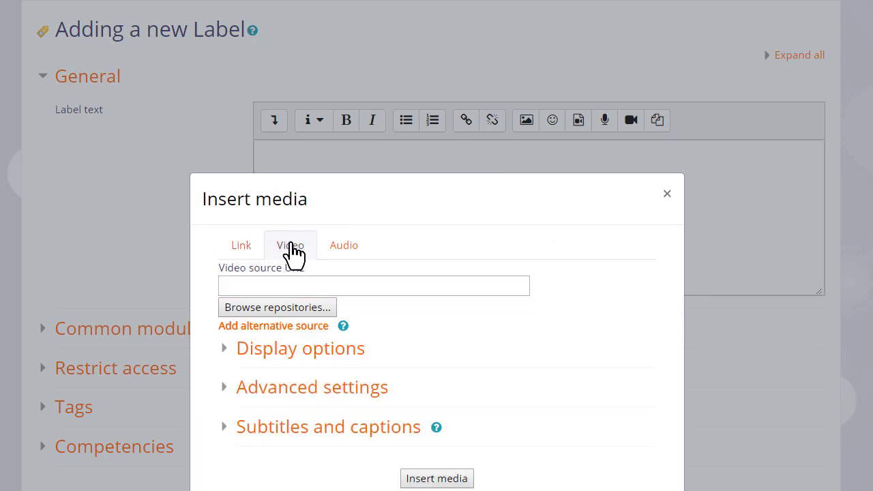
left_click(331, 307)
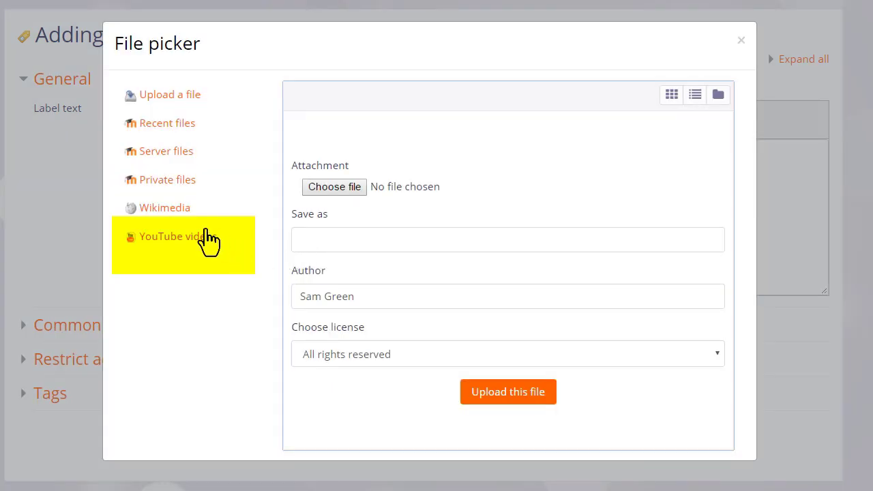
left_click(207, 238)
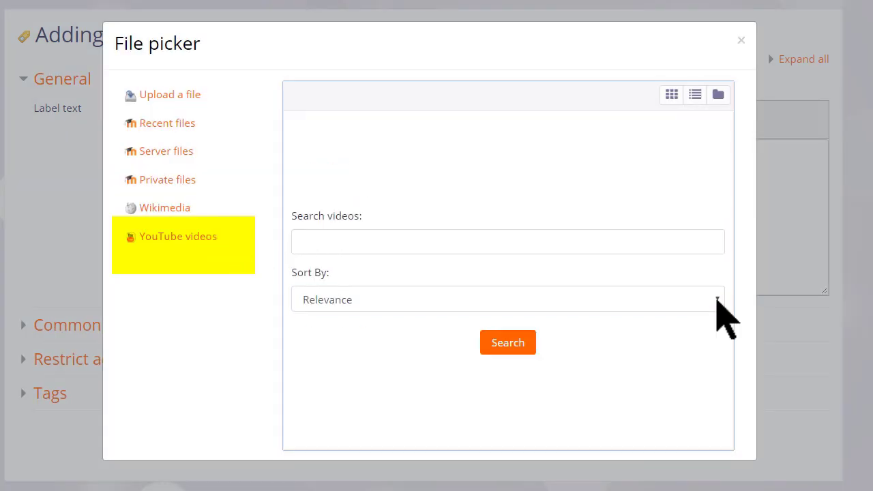
- Search the YouTube videos for "French alphabet rap", keeping the results sorted by relevance
left_click(719, 304)
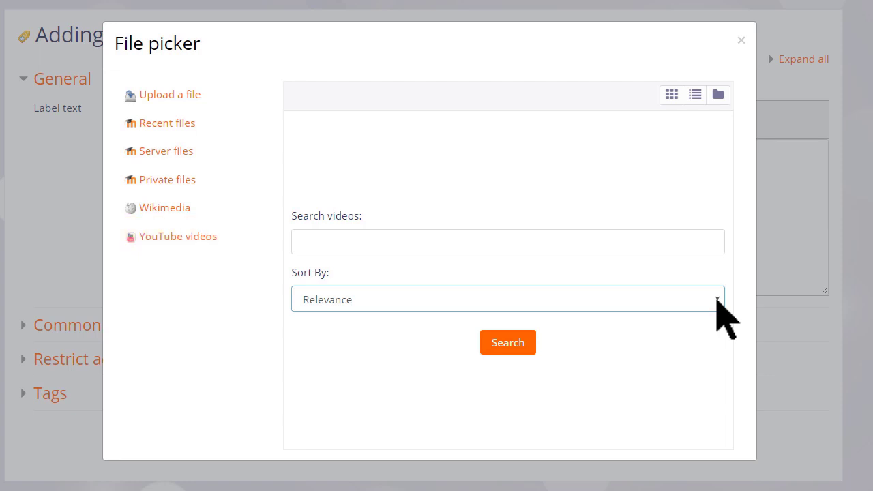
left_click(717, 299)
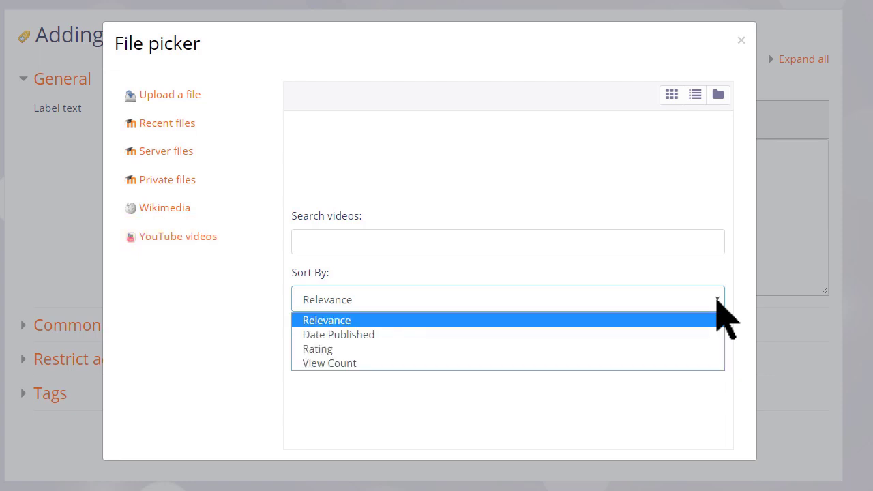
left_click(718, 300)
left_click(619, 244)
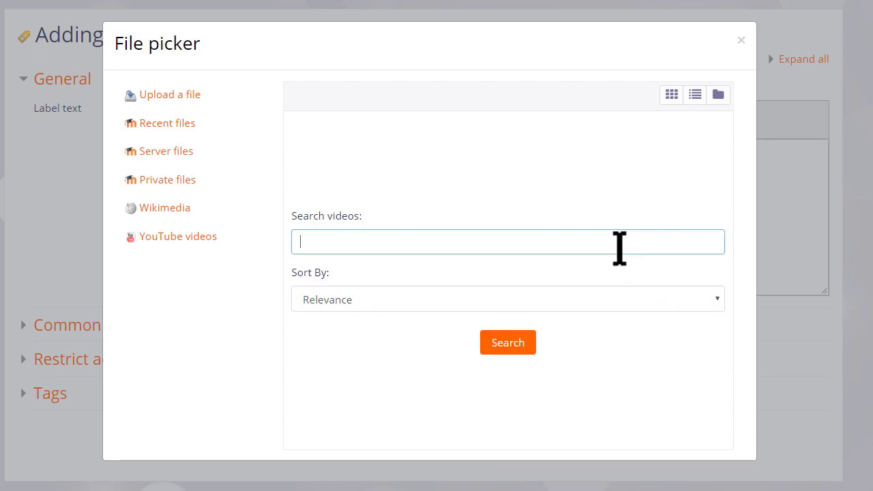
type("French alphabet rap")
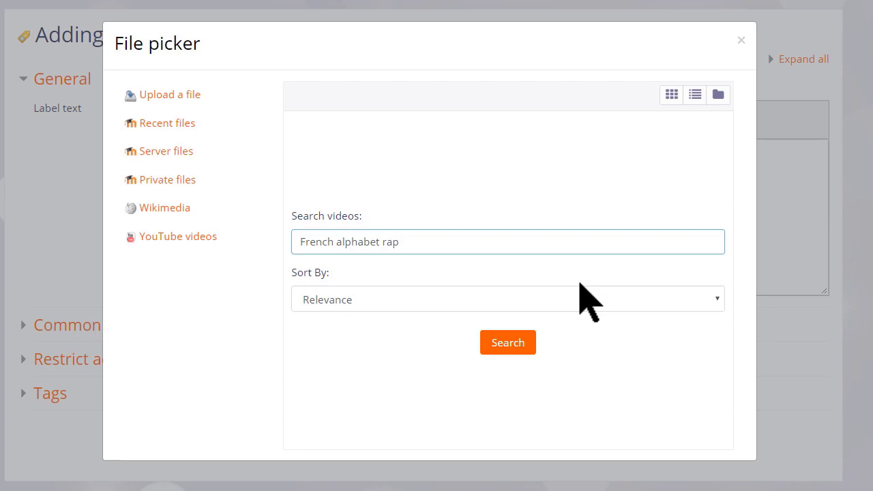
left_click(515, 341)
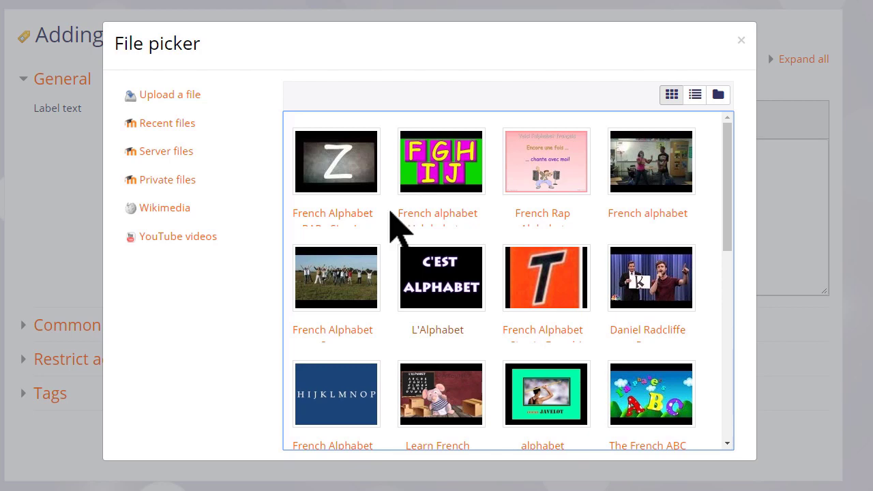
- Choose the first French Alphabet RAP search result as the video source, and review its display options and subtitles and captions settings
left_click(341, 172)
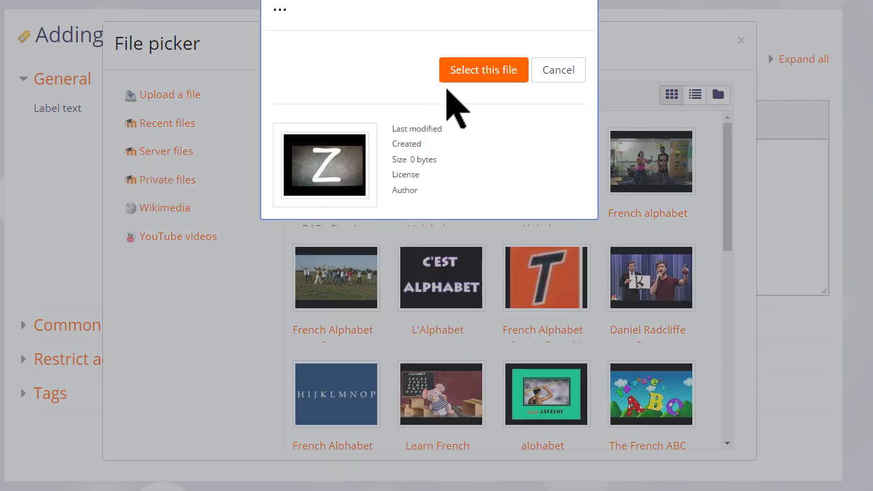
left_click(478, 72)
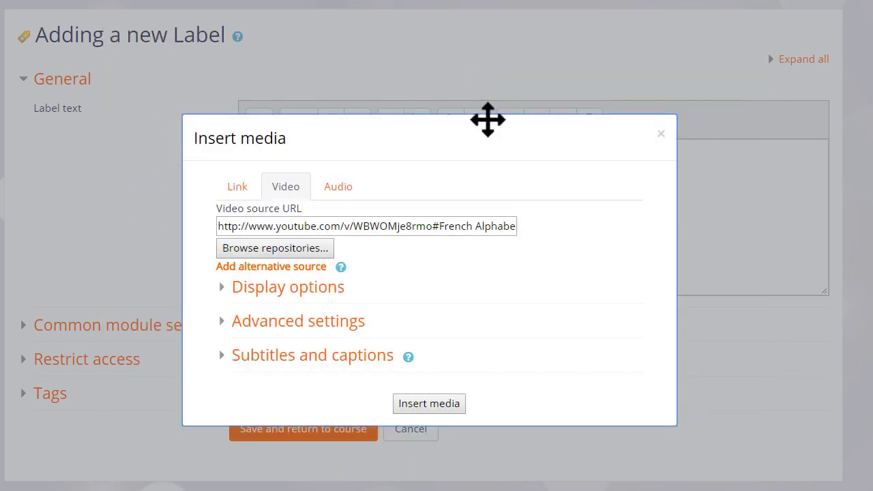
left_click(343, 288)
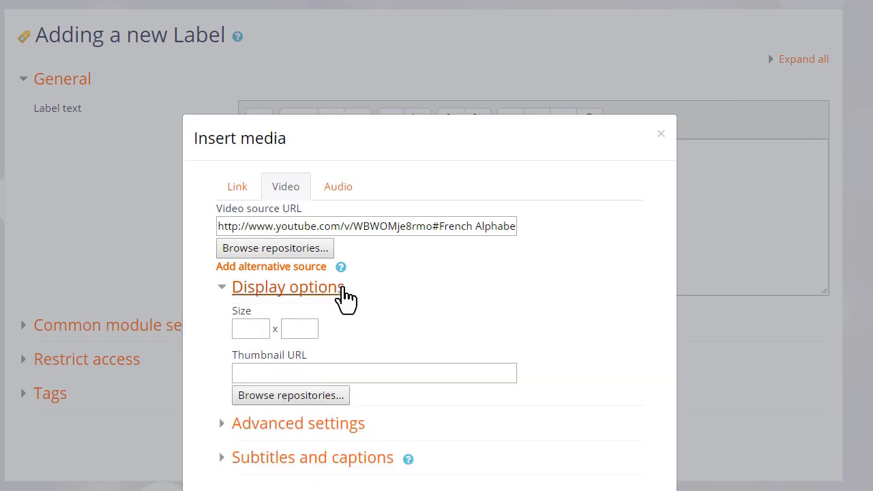
left_click(342, 288)
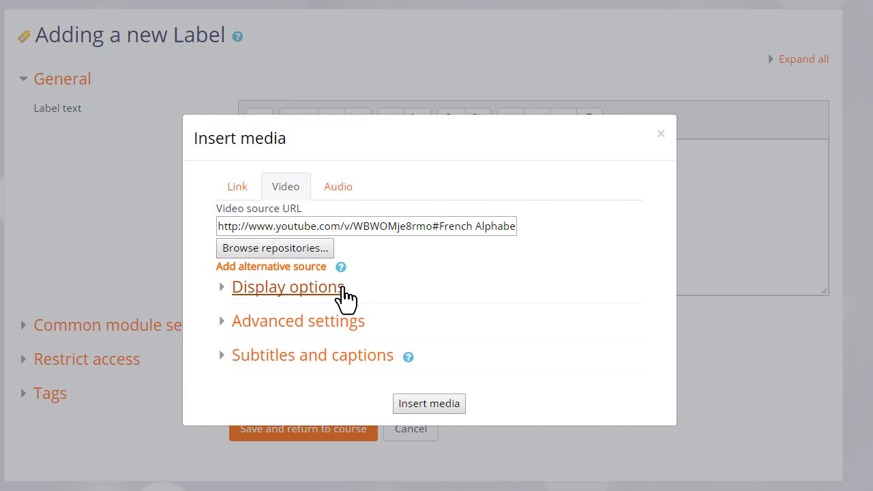
left_click(357, 360)
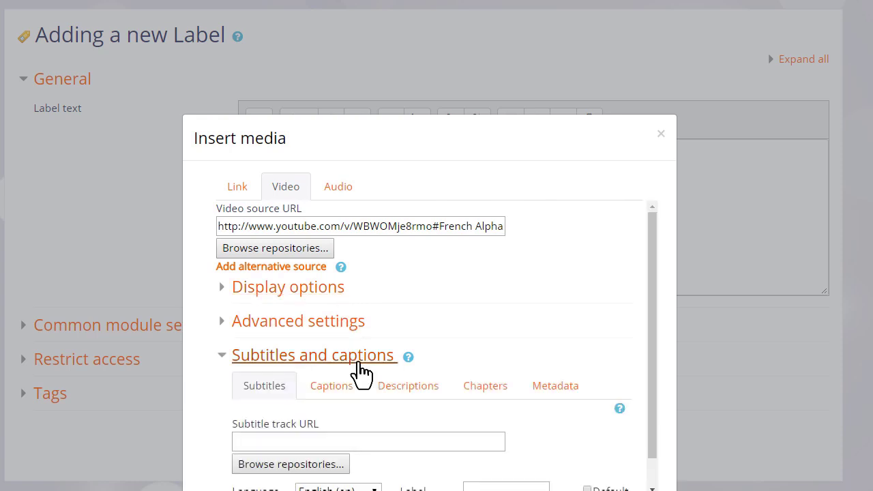
left_click(359, 362)
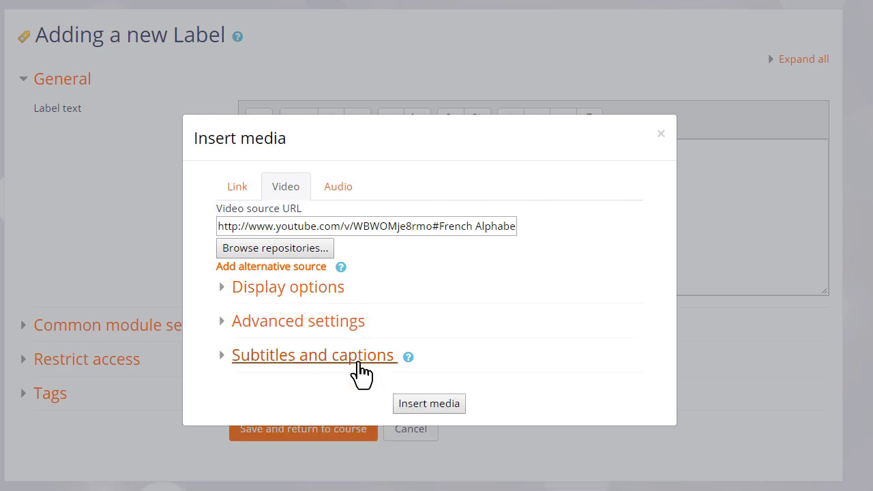
- Insert the chosen YouTube video into the label text and save the label to the course page
left_click(427, 404)
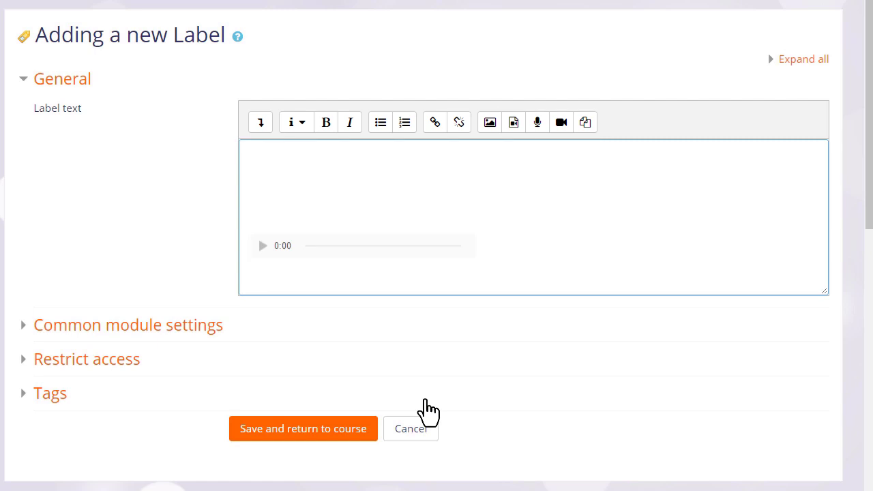
left_click(356, 430)
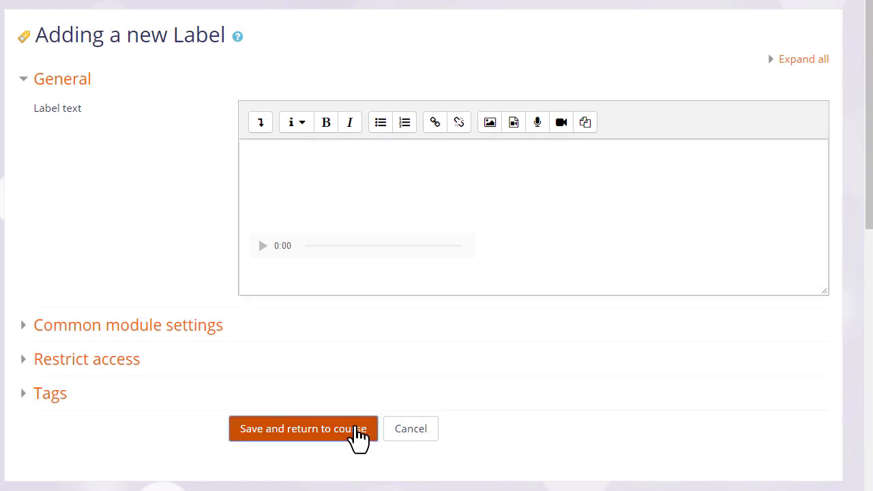
scroll(382, 486, "down", 2)
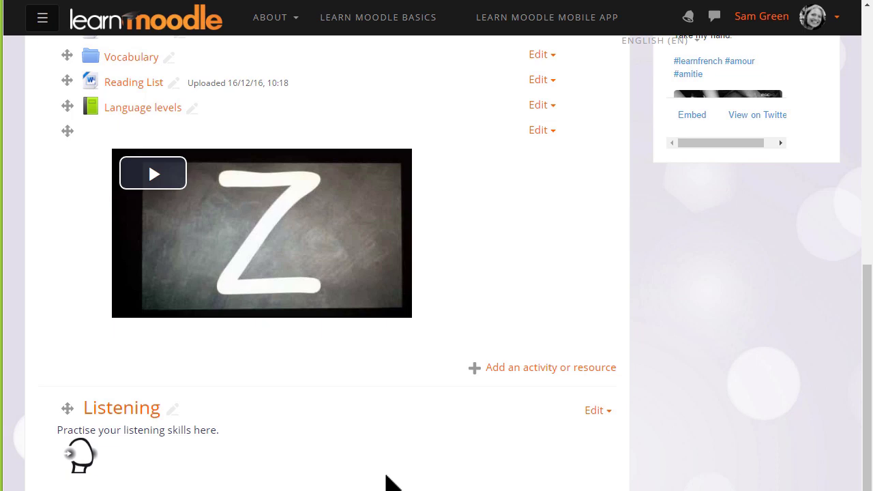
- Start a new Page in the Listening section, named "French alphabet rap"
scroll(392, 483, "down", 1)
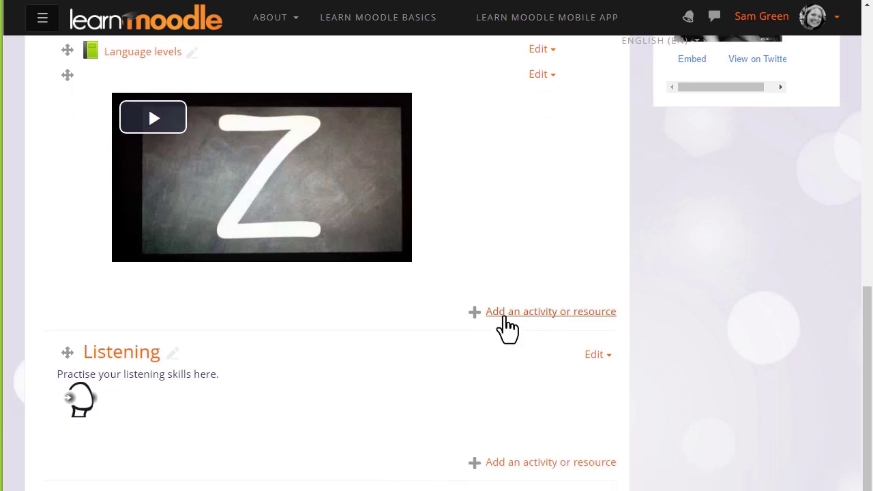
left_click(505, 315)
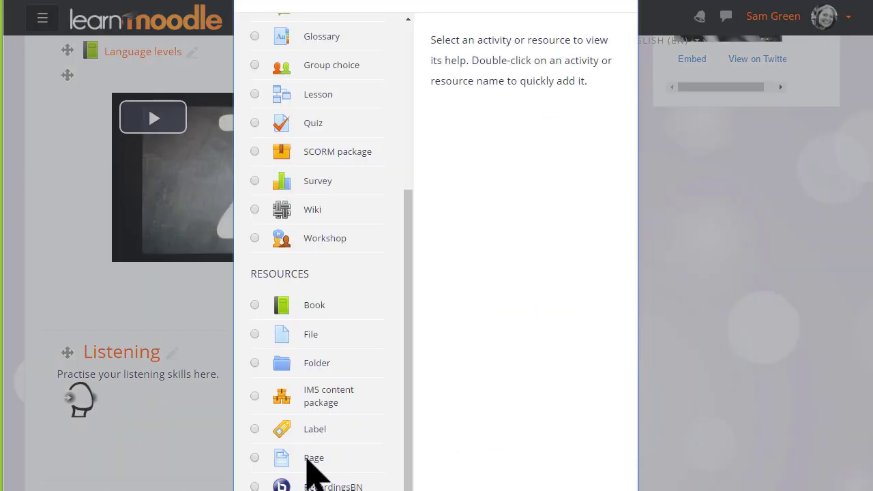
left_click(256, 457)
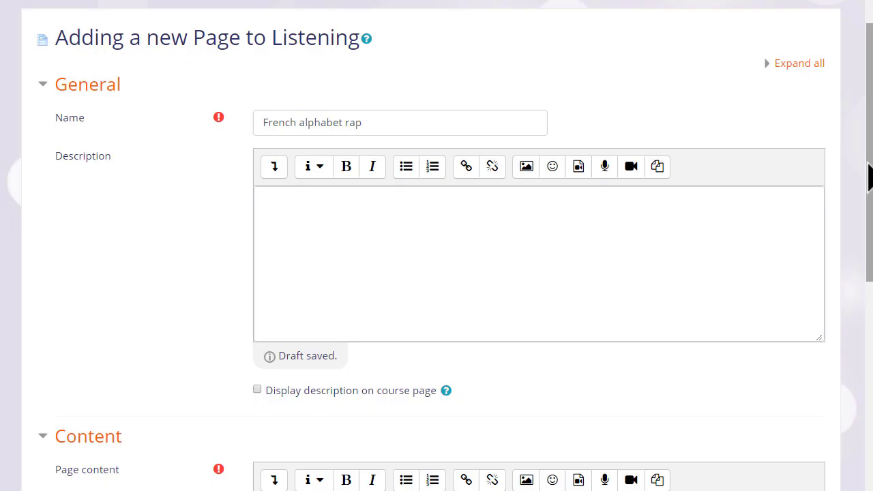
left_click_drag(865, 175, 850, 293)
left_click(296, 255)
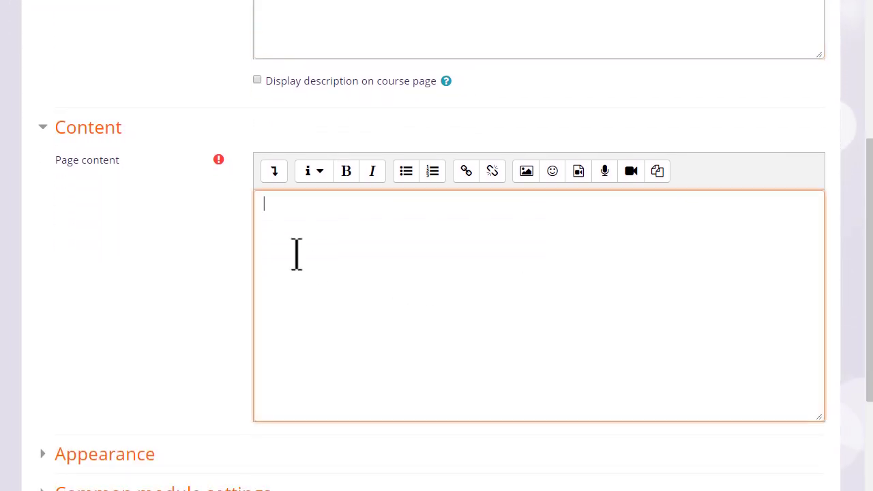
type("https://youtu.be/WBWOMje8rmo")
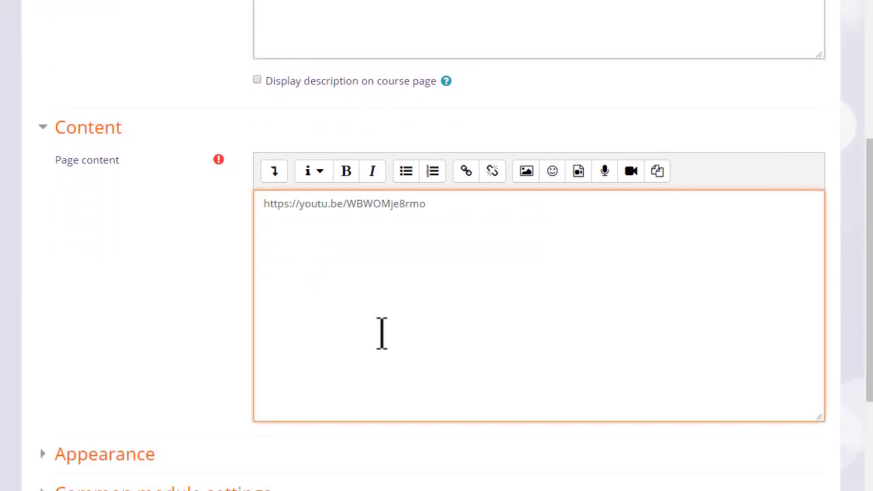
- Save and display the French alphabet rap page, and play its embedded video
scroll(382, 333, "down", 2)
scroll(382, 333, "down", 2)
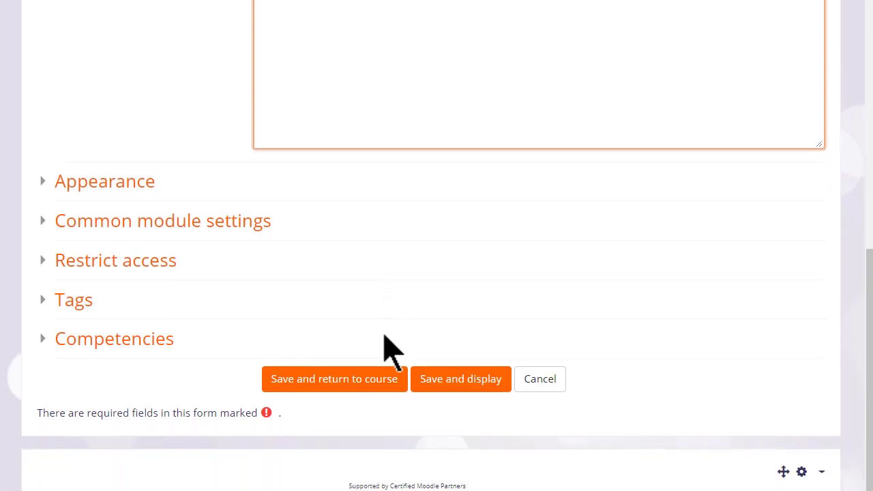
left_click(454, 389)
left_click(446, 341)
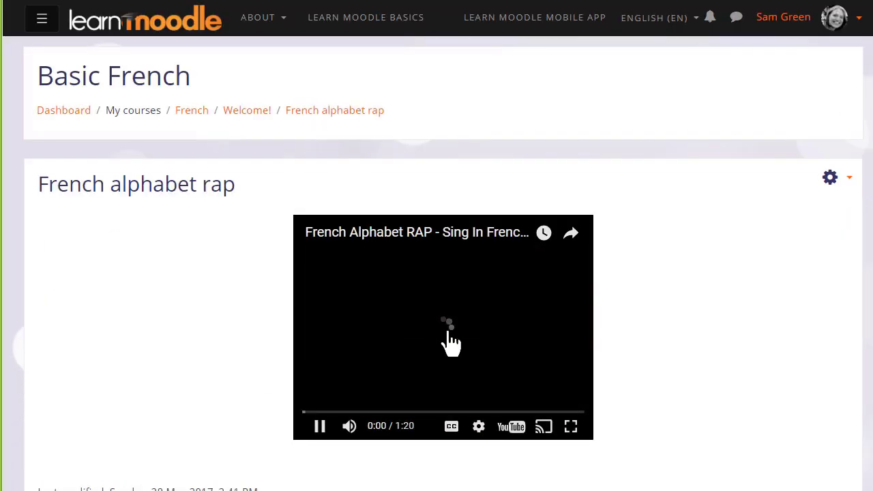